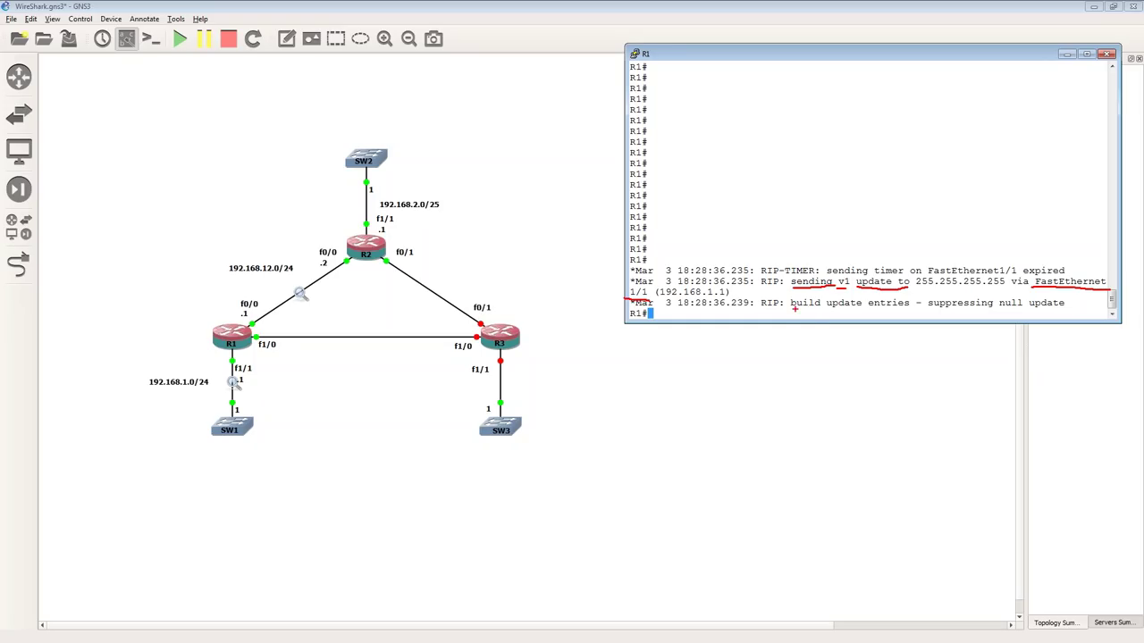
Switch to the Wireshark capture of the R1 FastEthernet1/1 to SW1 link and filter the packets by rip.
left_click_drag(782, 313, 1064, 312)
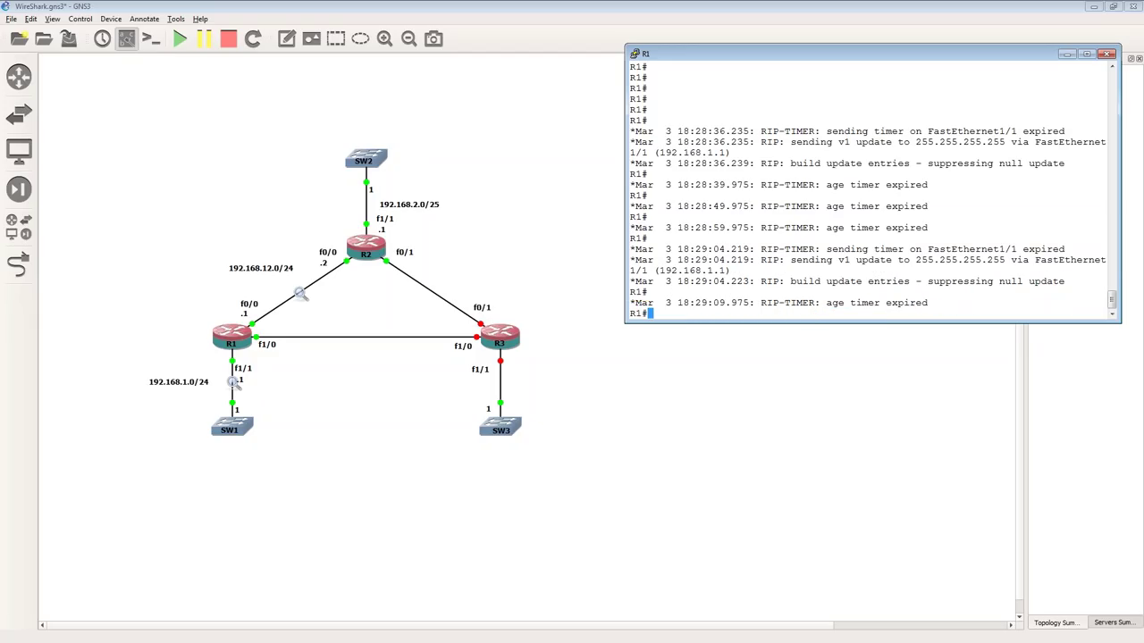
left_click(1016, 360)
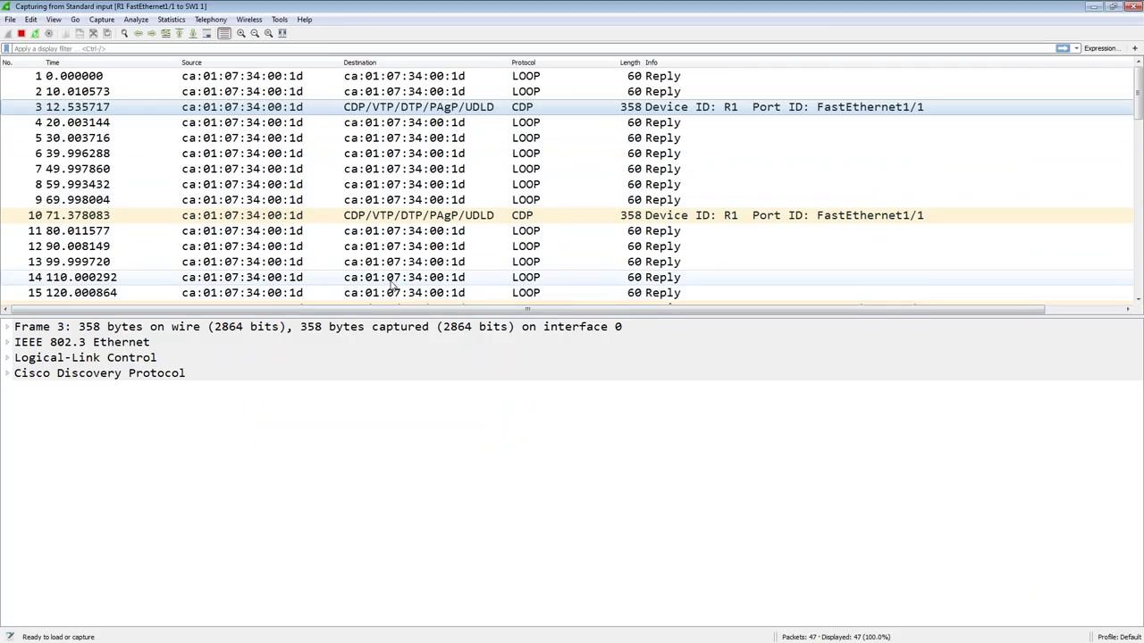
left_click_drag(404, 319, 400, 352)
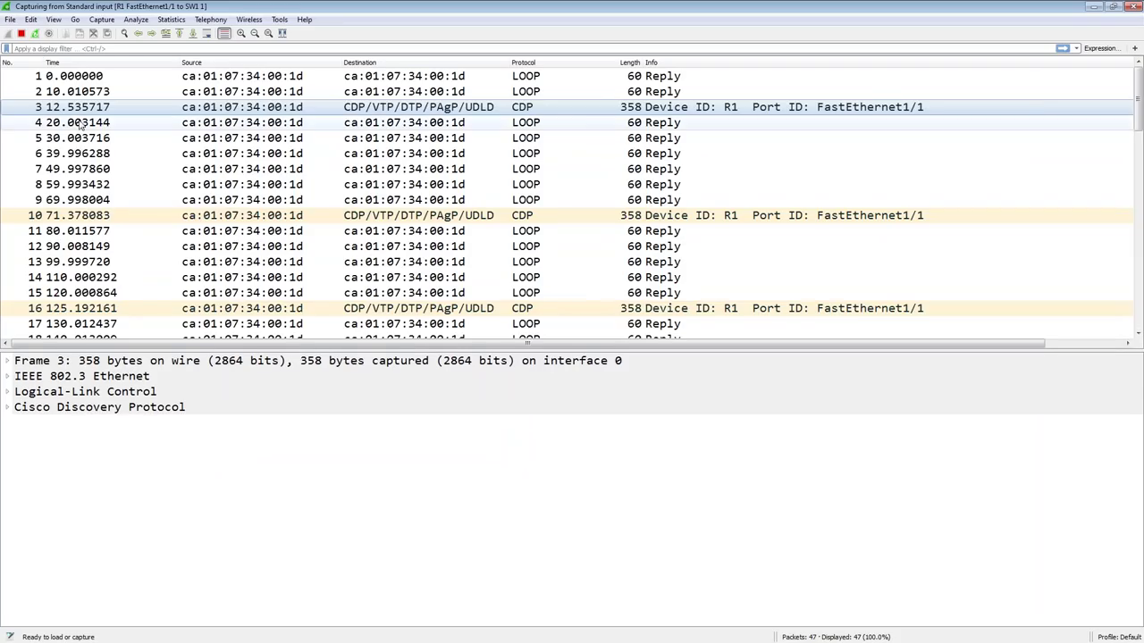
left_click(138, 48)
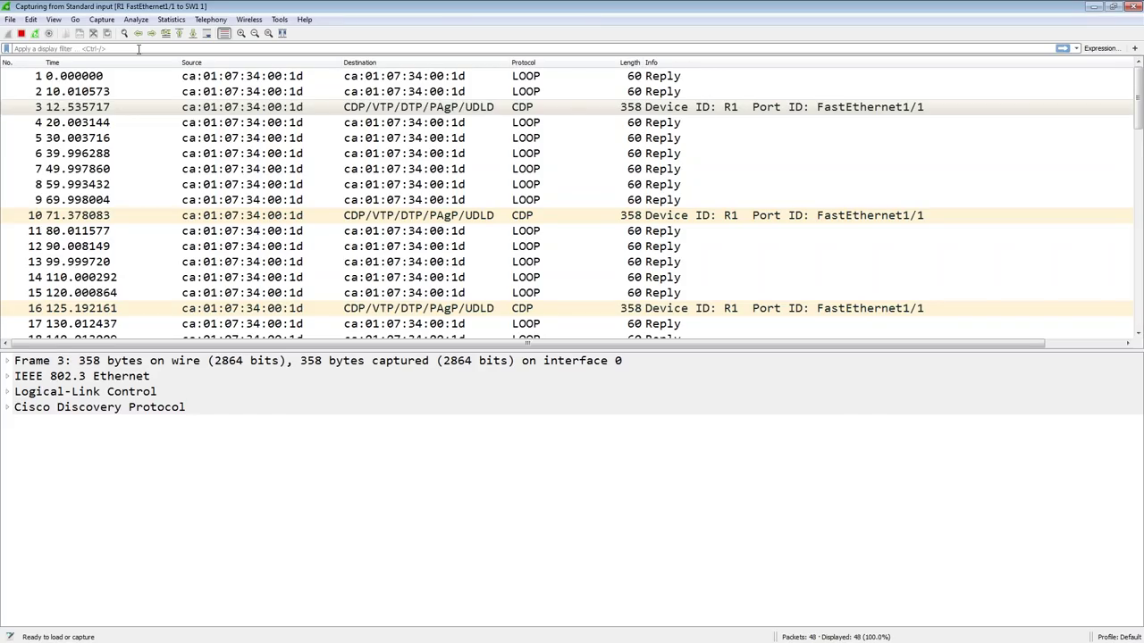
type("rip")
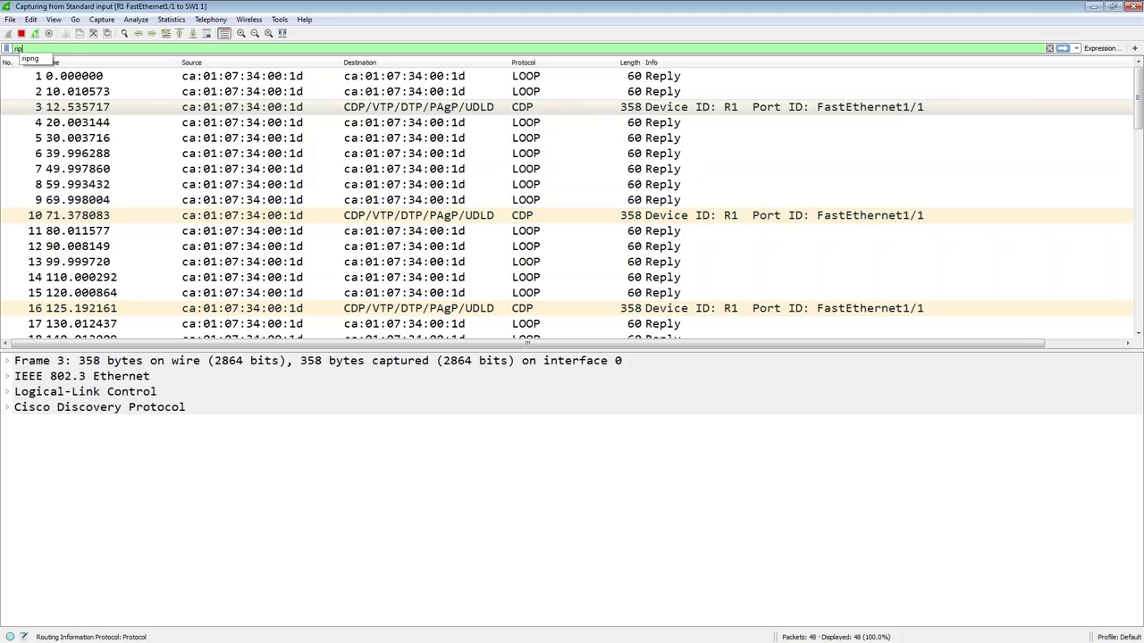
key("Return")
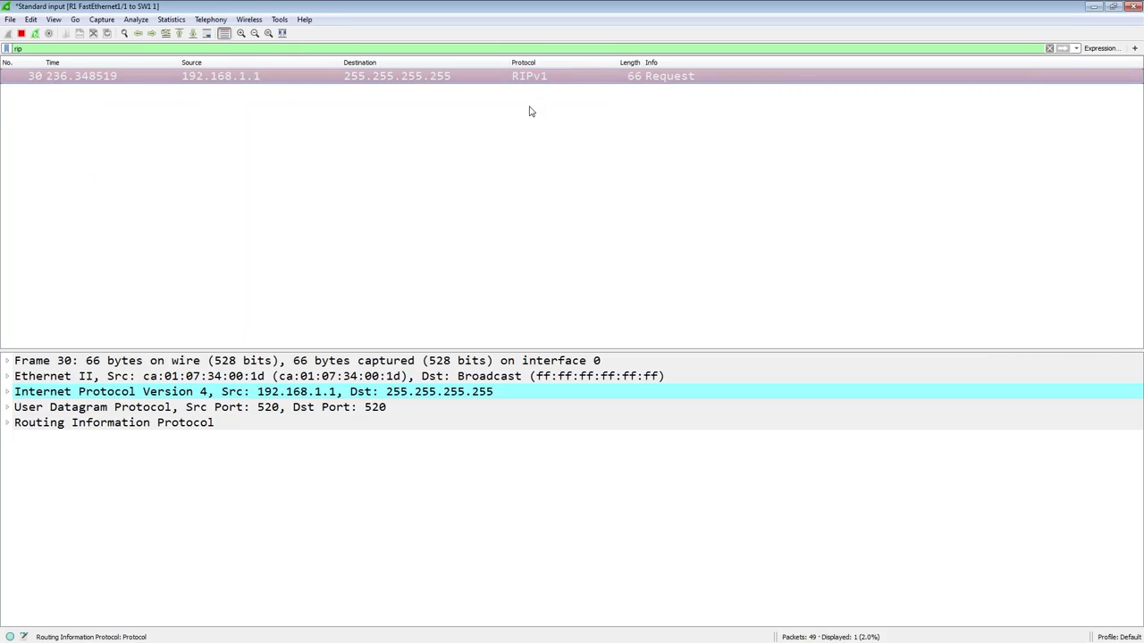
Enlarge the packet details area and examine the source and destination UDP ports of the RIP request.
left_click_drag(566, 350, 576, 291)
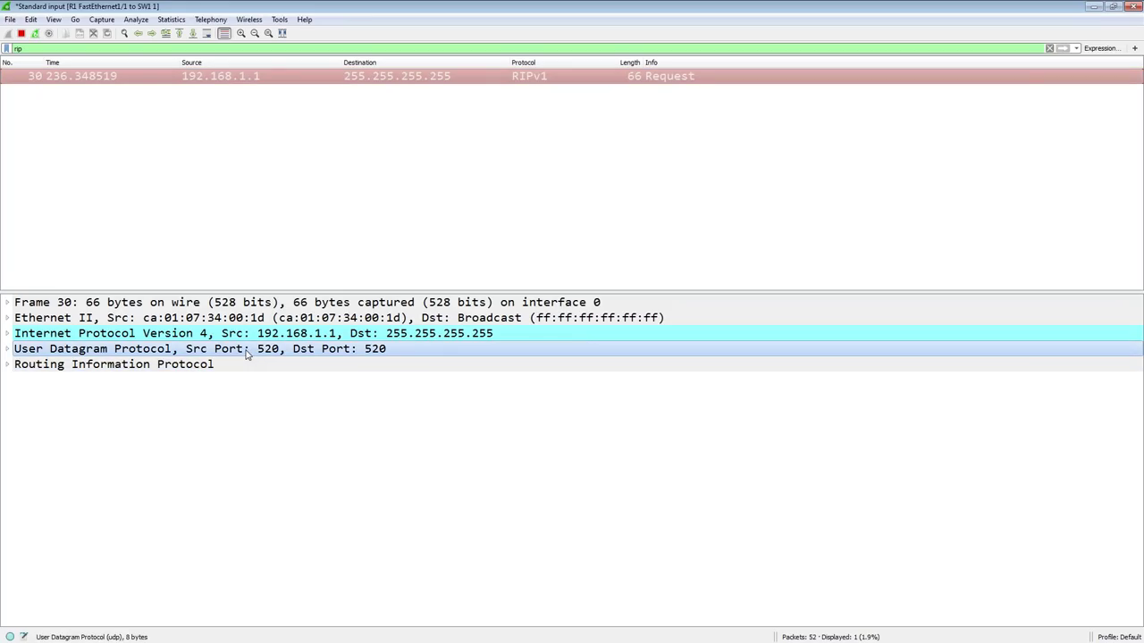
mouse_move(184, 351)
left_mouse_down()
mouse_move(279, 352)
mouse_move(188, 343)
mouse_move(191, 356)
left_mouse_up()
mouse_move(282, 353)
left_mouse_down()
mouse_move(387, 357)
mouse_move(284, 349)
left_mouse_up()
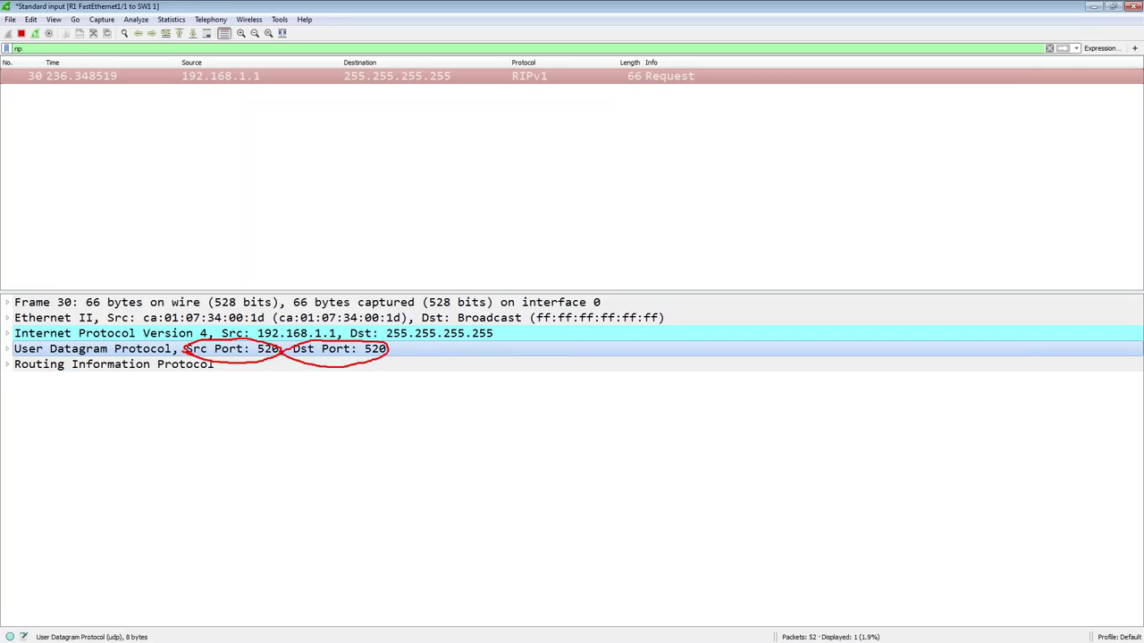
key("Escape")
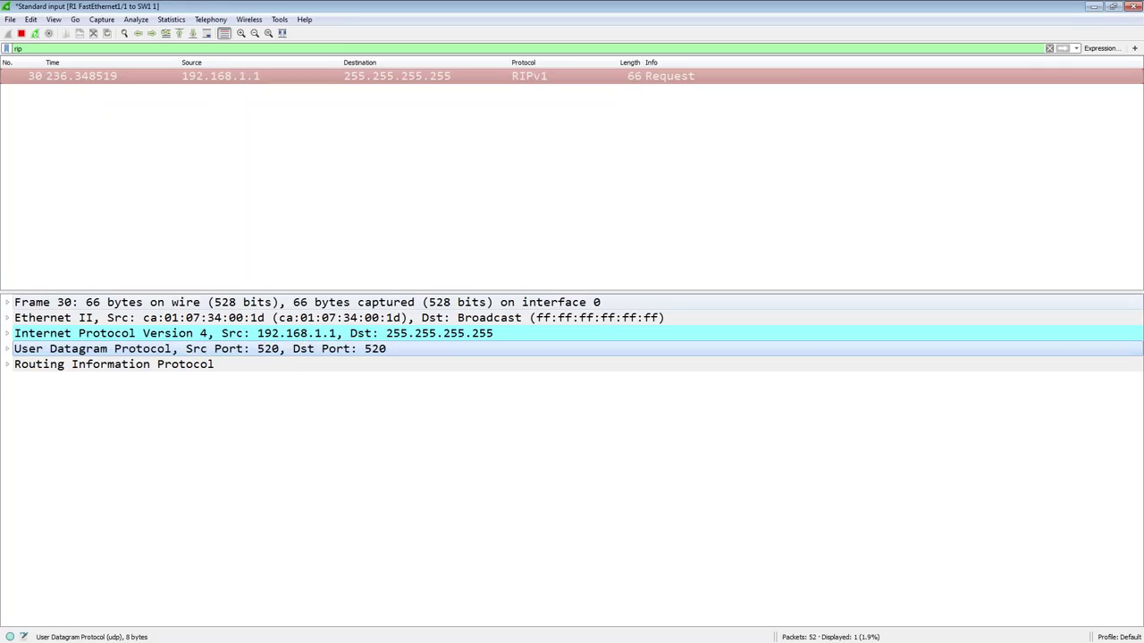
Examine the source and destination IP addresses and Ethernet addresses of the RIP request.
key("Up")
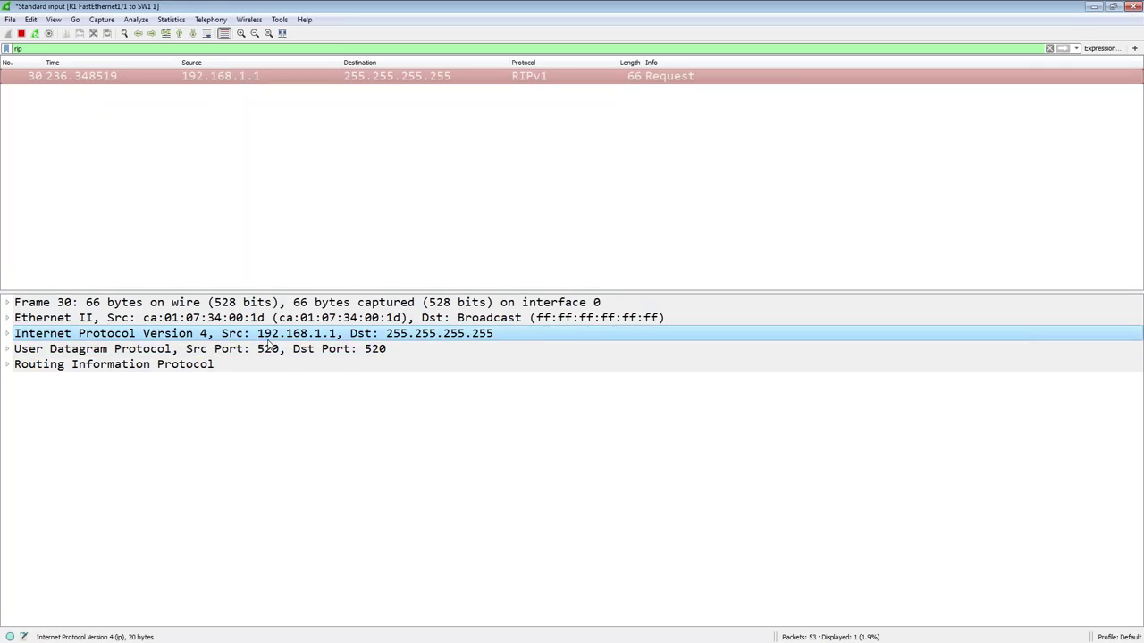
mouse_move(254, 332)
left_mouse_down()
mouse_move(295, 342)
mouse_move(343, 334)
mouse_move(259, 322)
mouse_move(252, 337)
left_mouse_up()
mouse_move(465, 325)
left_mouse_down()
mouse_move(393, 325)
mouse_move(479, 347)
mouse_move(502, 328)
mouse_move(441, 323)
left_mouse_up()
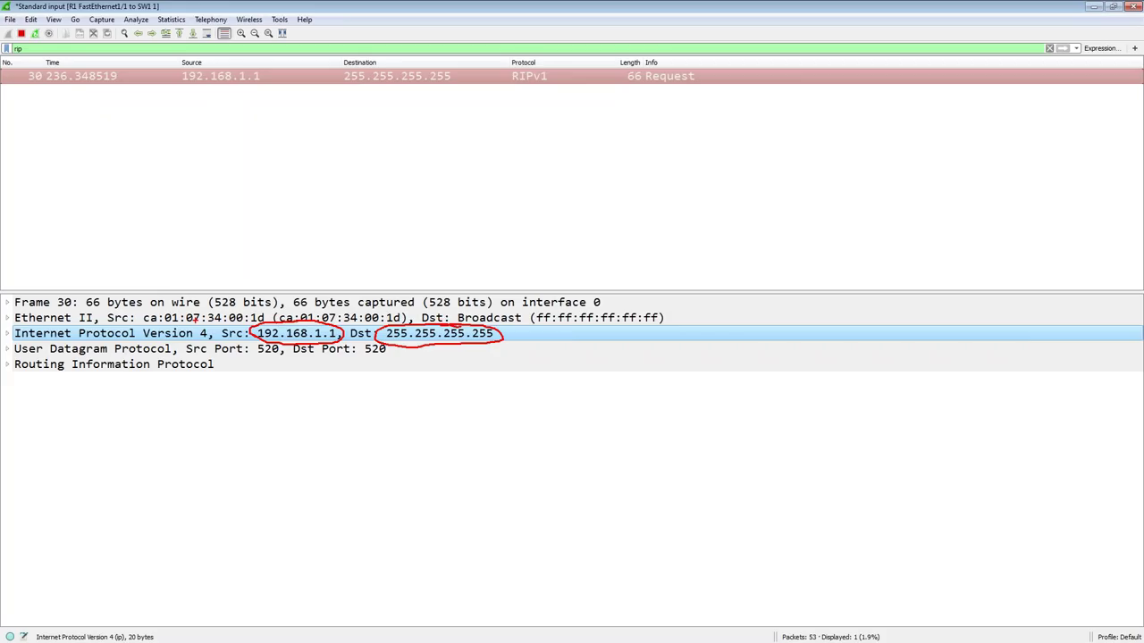
key("e")
mouse_move(243, 309)
left_mouse_down()
mouse_move(133, 315)
mouse_move(207, 330)
mouse_move(270, 323)
mouse_move(231, 309)
left_mouse_up()
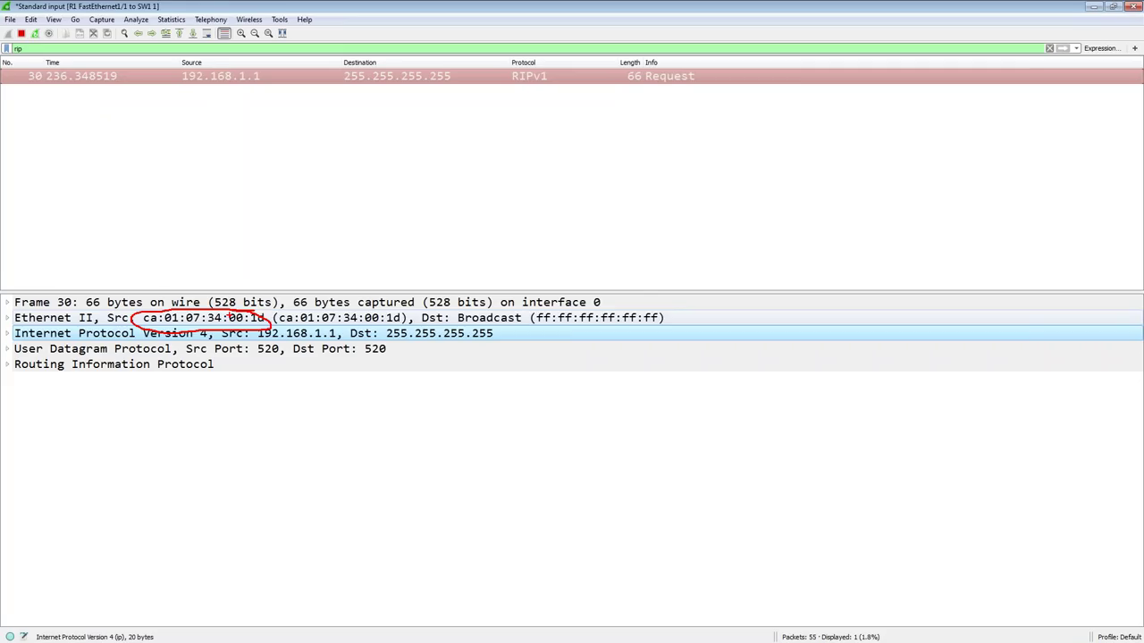
mouse_move(613, 311)
left_mouse_down()
mouse_move(532, 327)
mouse_move(668, 327)
mouse_move(631, 309)
mouse_move(613, 315)
left_mouse_up()
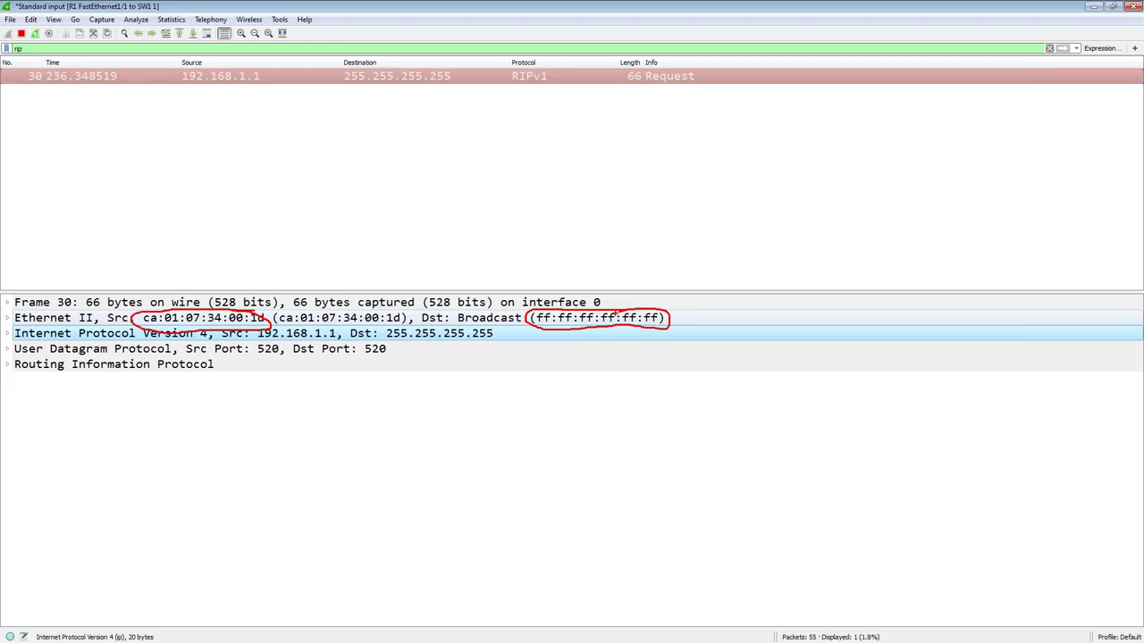
key("Escape")
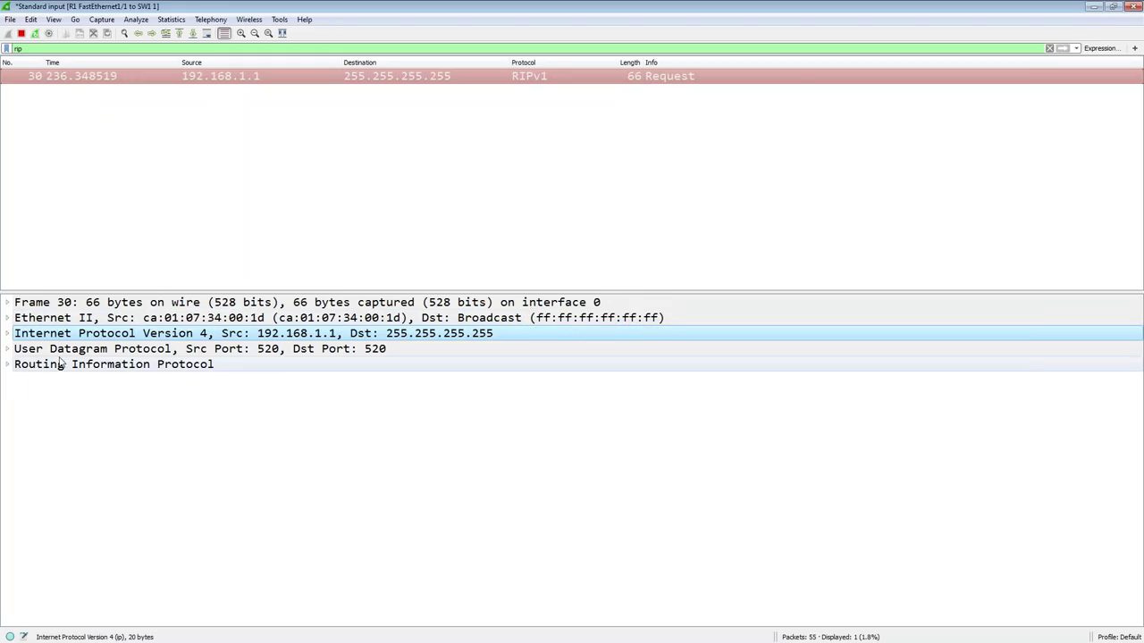
Expand the Routing Information Protocol layer and its address entry to examine the command, version, address family and metric.
left_click(60, 364)
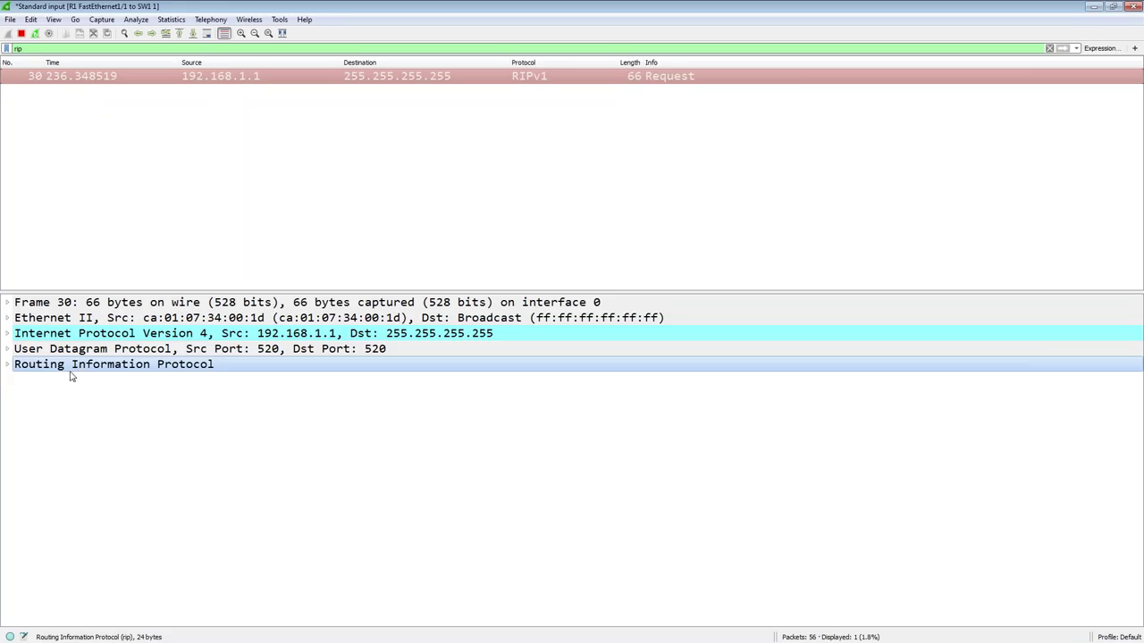
left_click(8, 366)
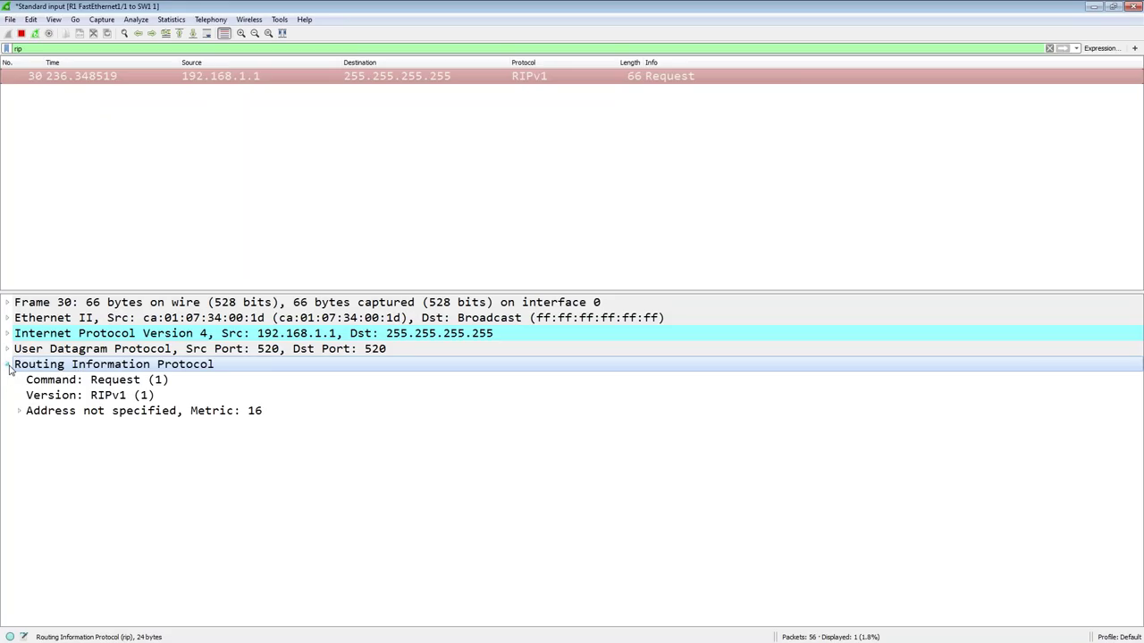
left_click(17, 412)
key("ctrl+2")
mouse_move(90, 396)
left_mouse_down()
mouse_move(151, 406)
mouse_move(176, 396)
mouse_move(111, 386)
mouse_move(79, 399)
mouse_move(177, 374)
mouse_move(168, 388)
mouse_move(125, 365)
mouse_move(90, 386)
mouse_move(99, 390)
left_mouse_up()
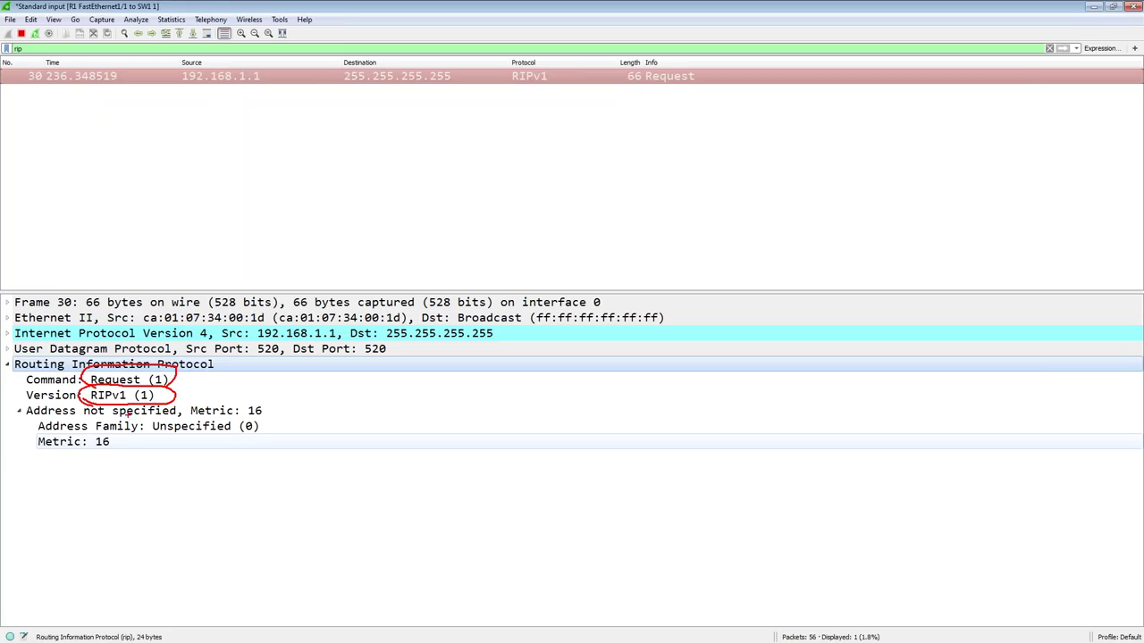
left_click_drag(33, 422, 177, 415)
left_click_drag(239, 417, 263, 415)
key("Escape")
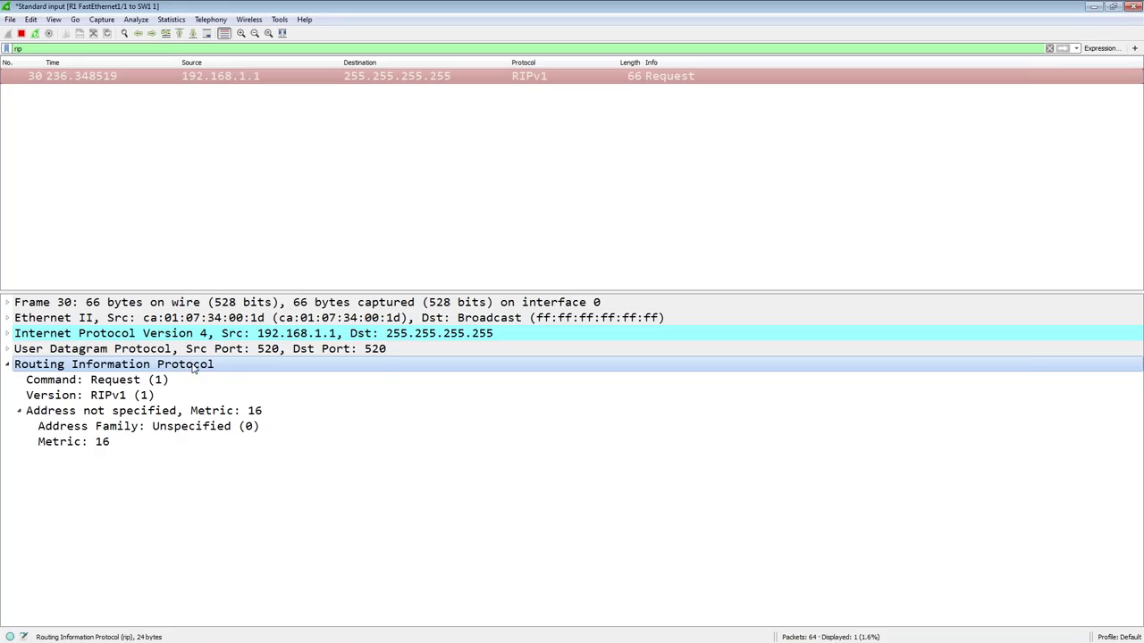
Open the Wireshark wiki page for the Routing Information Protocol layer and agree to proceed to the wiki.
right_click(192, 369)
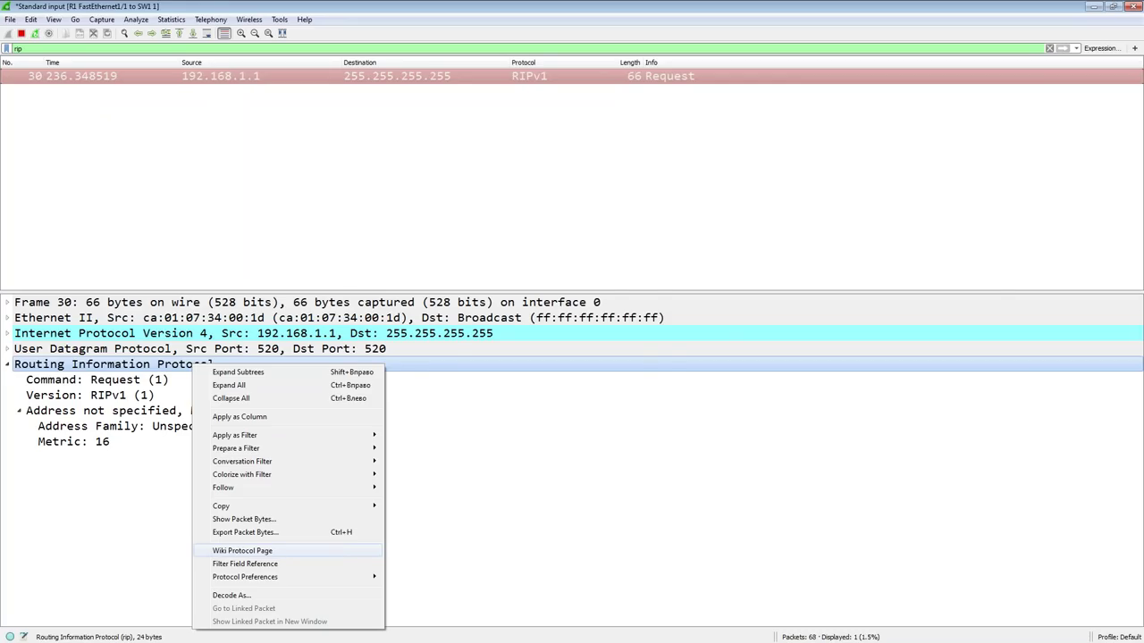
left_click(242, 550)
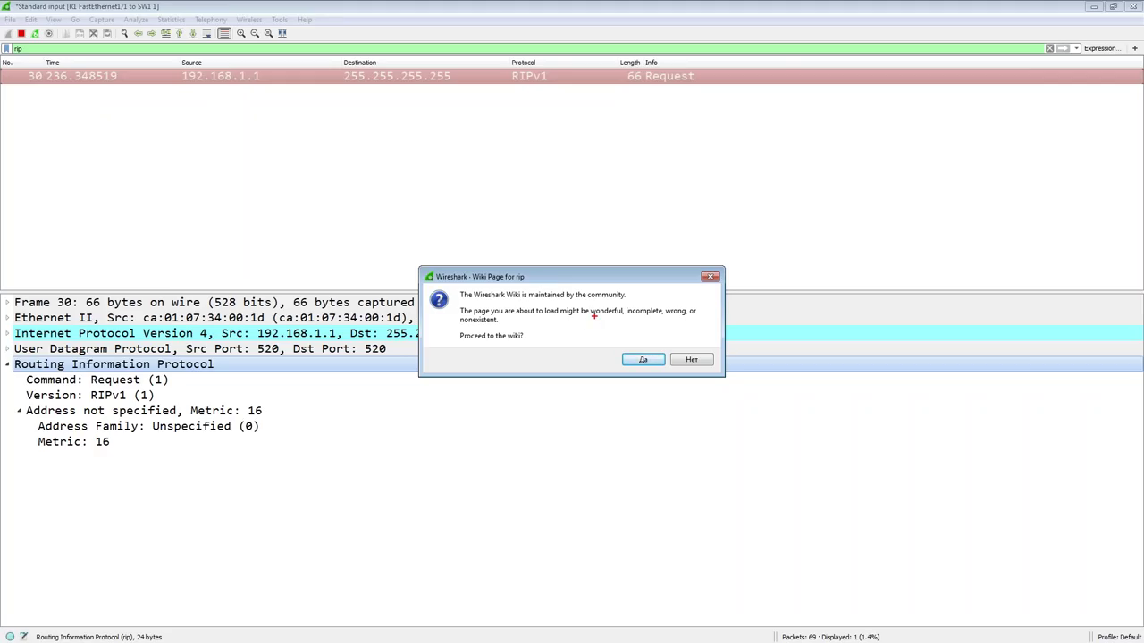
mouse_move(584, 314)
left_mouse_down()
mouse_move(660, 324)
mouse_move(689, 312)
left_mouse_up()
left_click_drag(459, 332, 522, 331)
key("Escape")
left_click(643, 361)
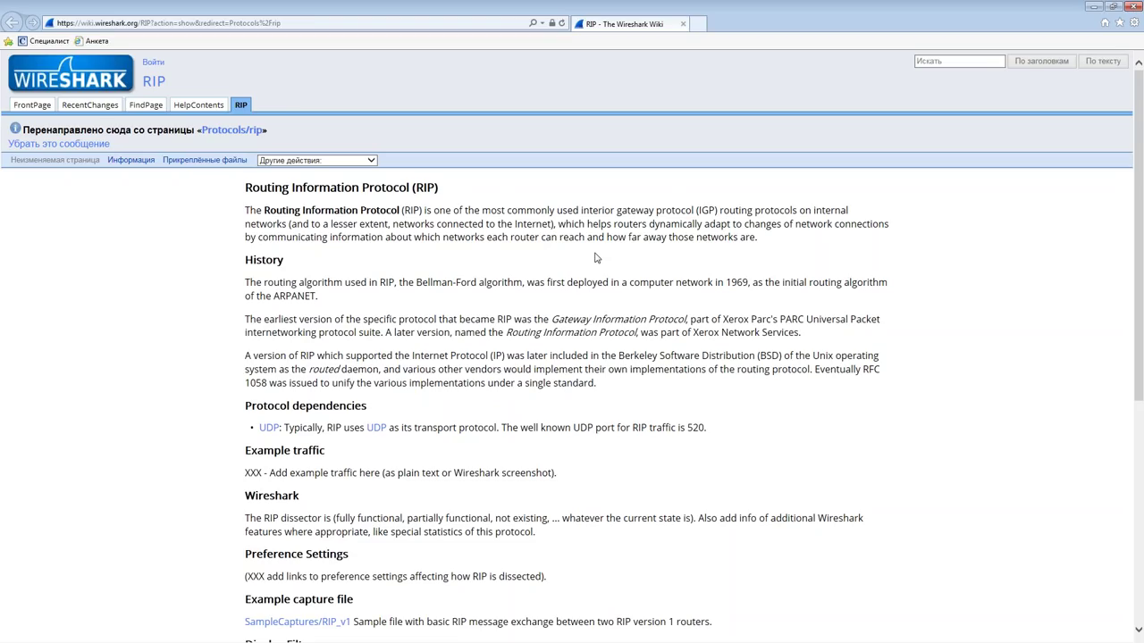
Read through the RIP wiki page down to its external links.
double_click(729, 281)
left_click(703, 336)
scroll(703, 336, "down", 1)
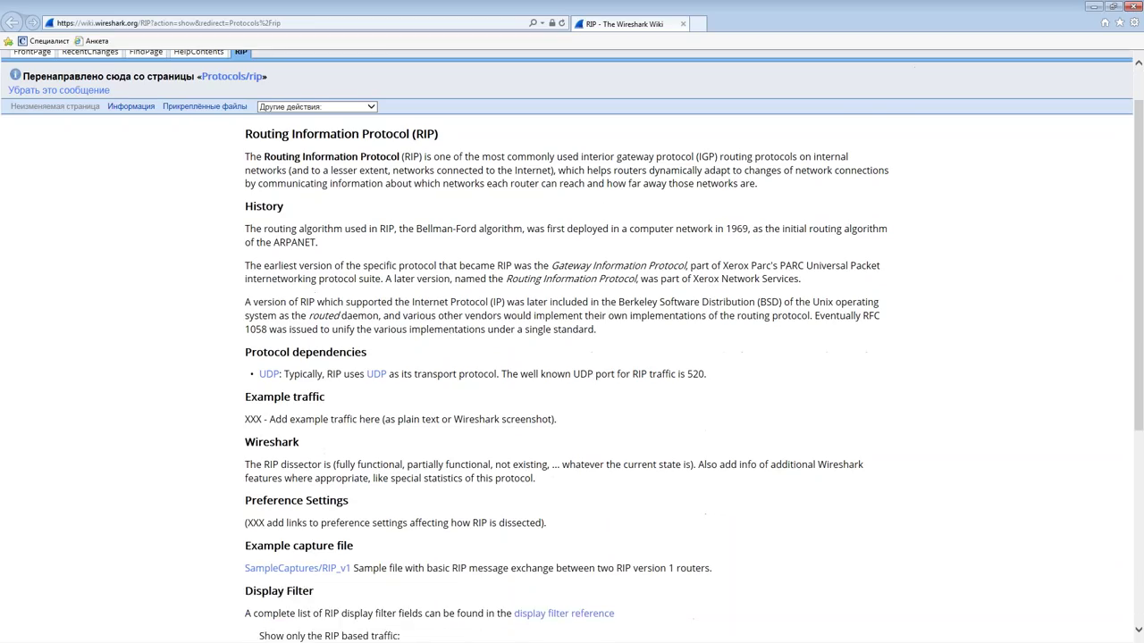
scroll(415, 381, "down", 2)
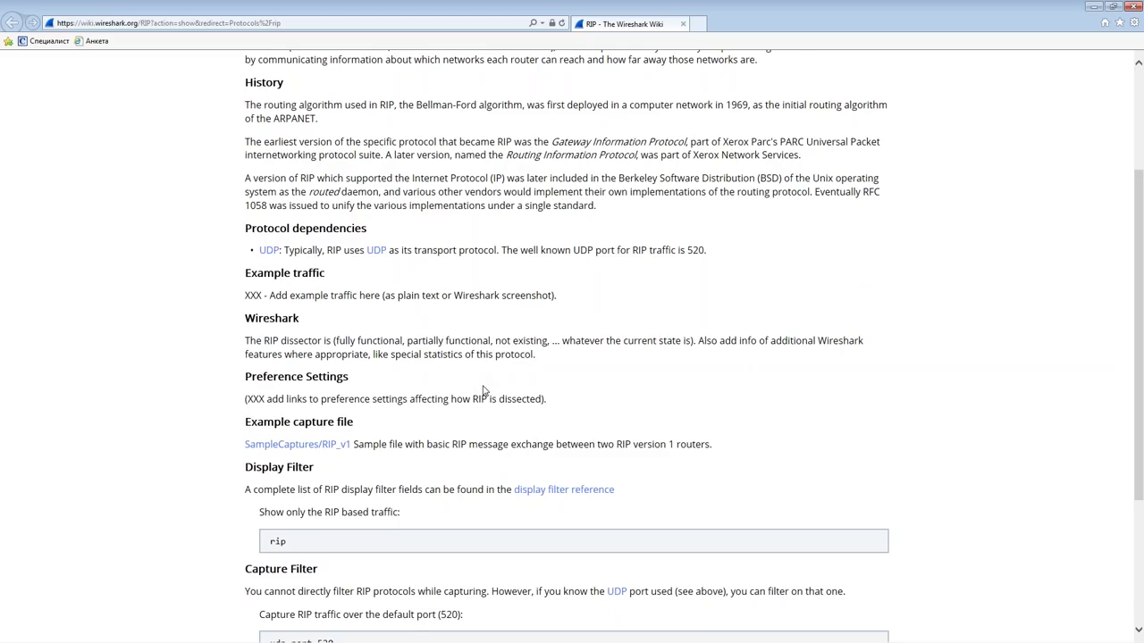
scroll(483, 391, "down", 3)
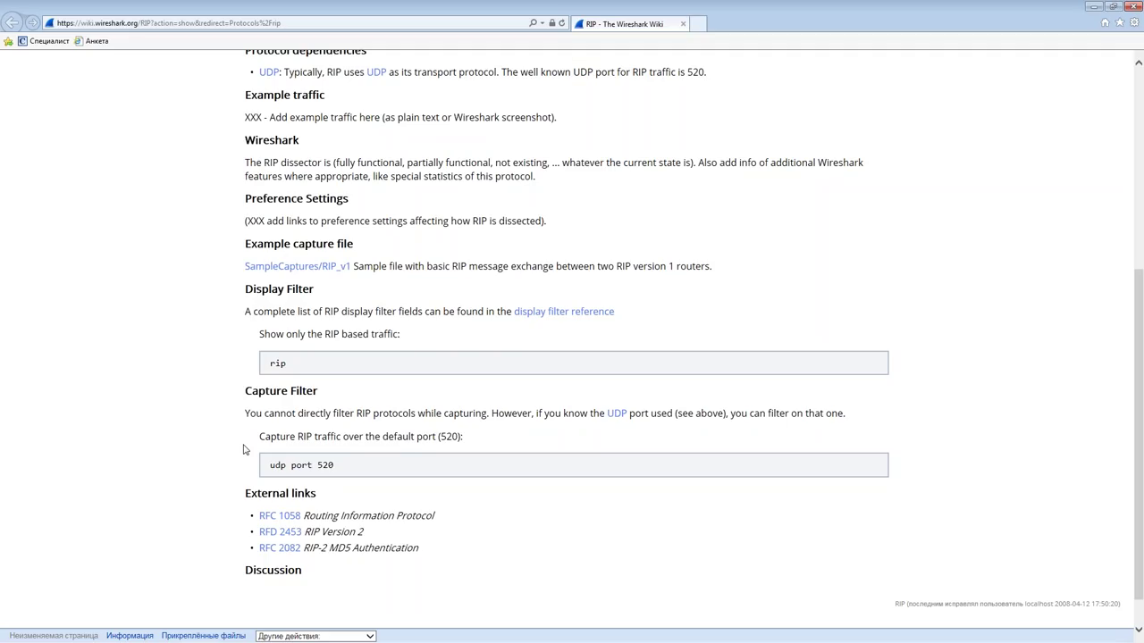
middle_click(279, 518)
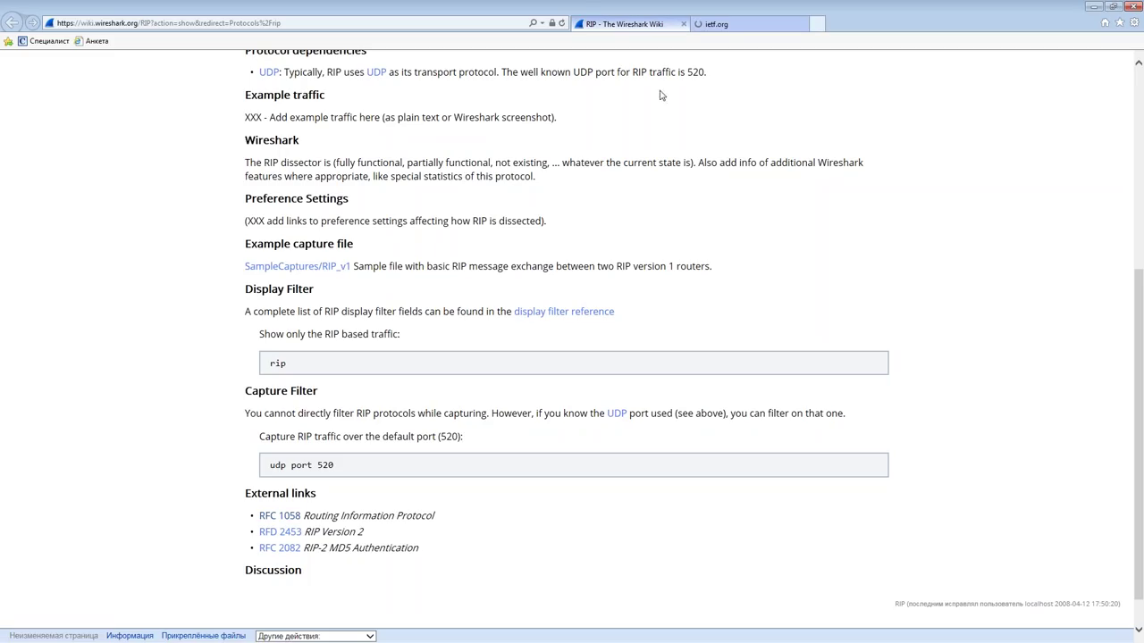
left_click(729, 26)
left_click(802, 24)
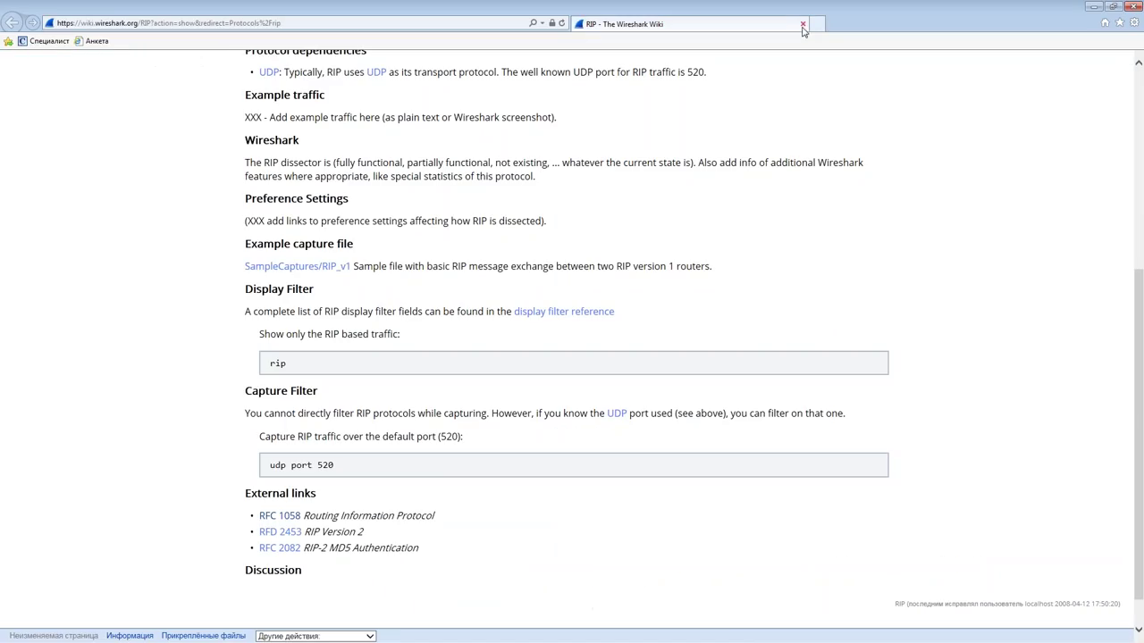
Open the RFC 1058 external link in a new browser tab and enlarge the document's text.
right_click(278, 517)
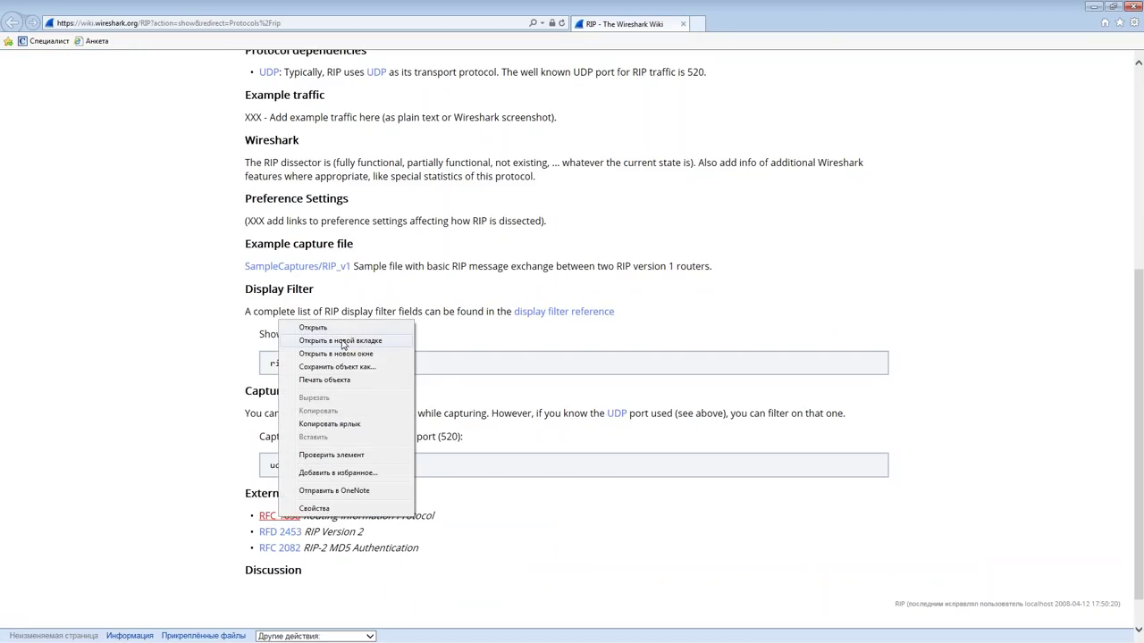
left_click(344, 340)
left_click(715, 26)
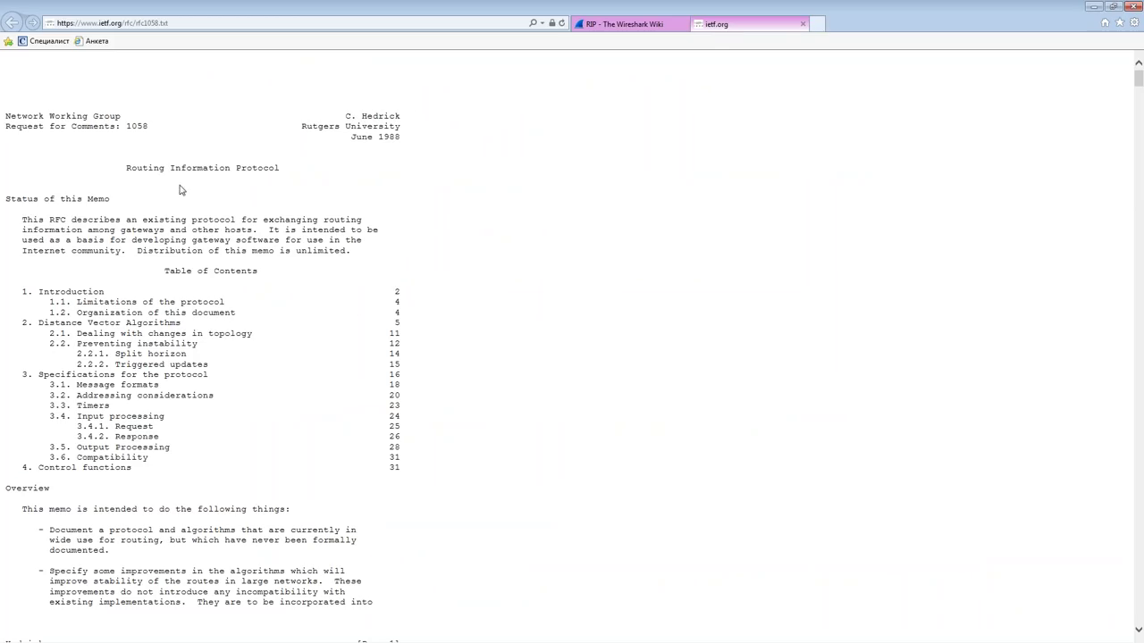
scroll(227, 243, "up", 3)
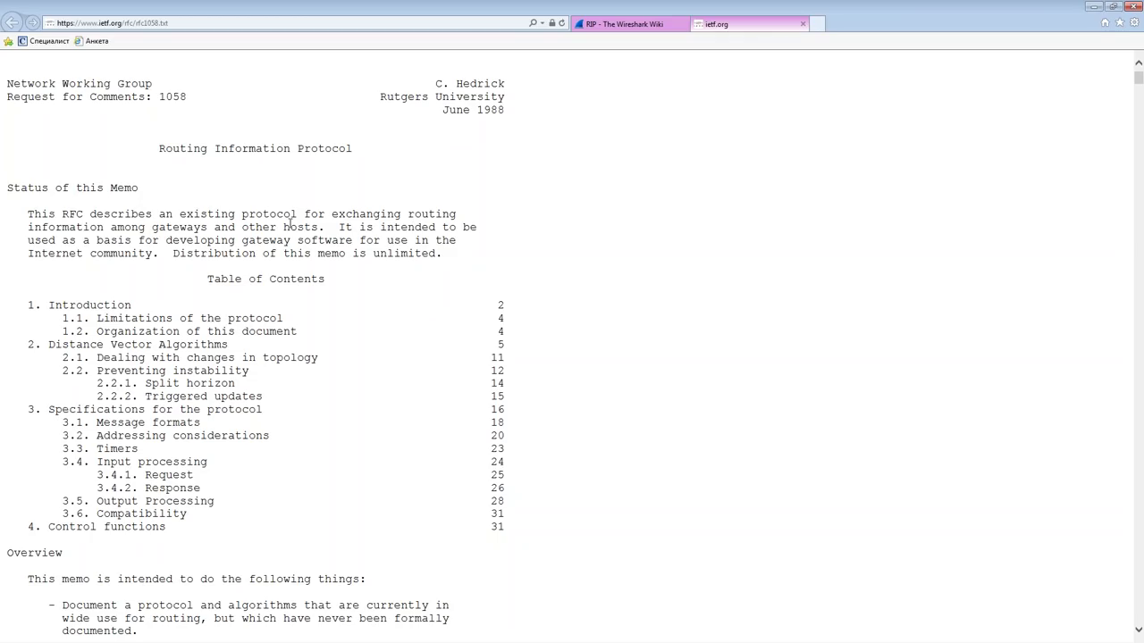
Select the section number 3.4.1 of the Request entry in the RFC's table of contents.
left_click_drag(212, 275, 268, 554)
left_click(232, 372)
left_click_drag(140, 480, 197, 478)
left_click_drag(96, 475, 138, 480)
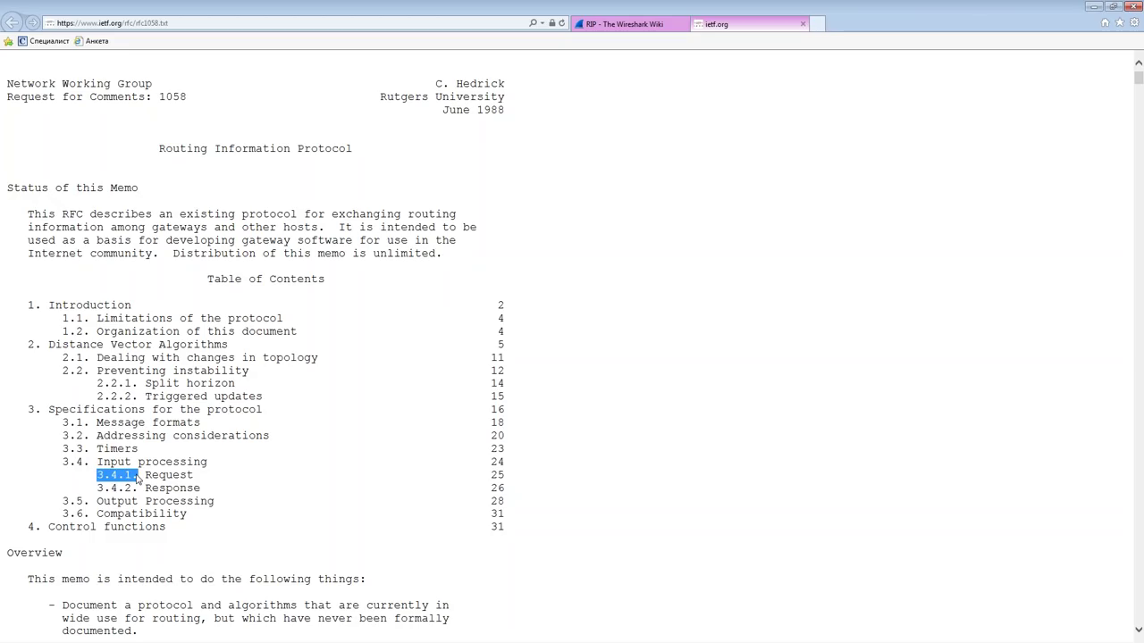